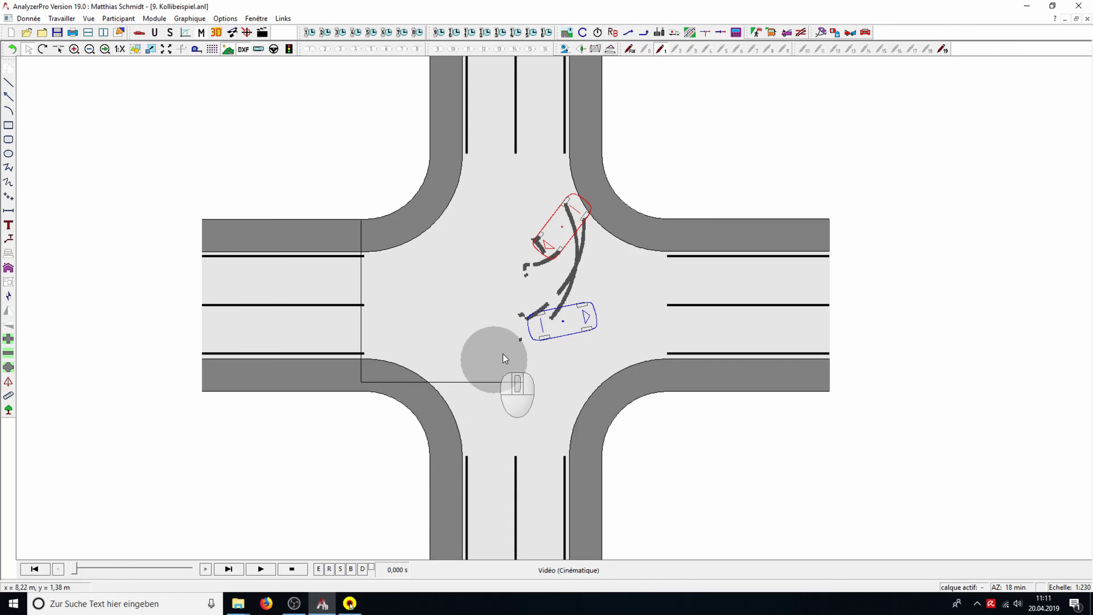
# Open the collision analysis with forward impulse for vehicles 1 and 2, keeping the dialog clear of the crossing
pyautogui.click(833, 33)
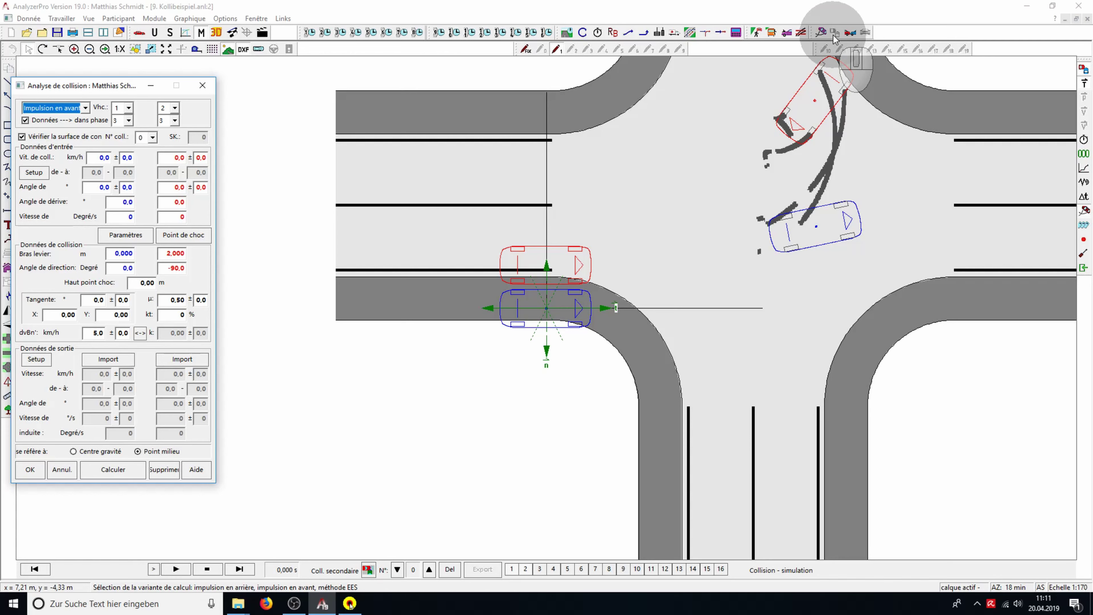
pyautogui.moveTo(107, 85); pyautogui.dragTo(197, 82)
pyautogui.moveTo(715, 236); pyautogui.dragTo(606, 364)
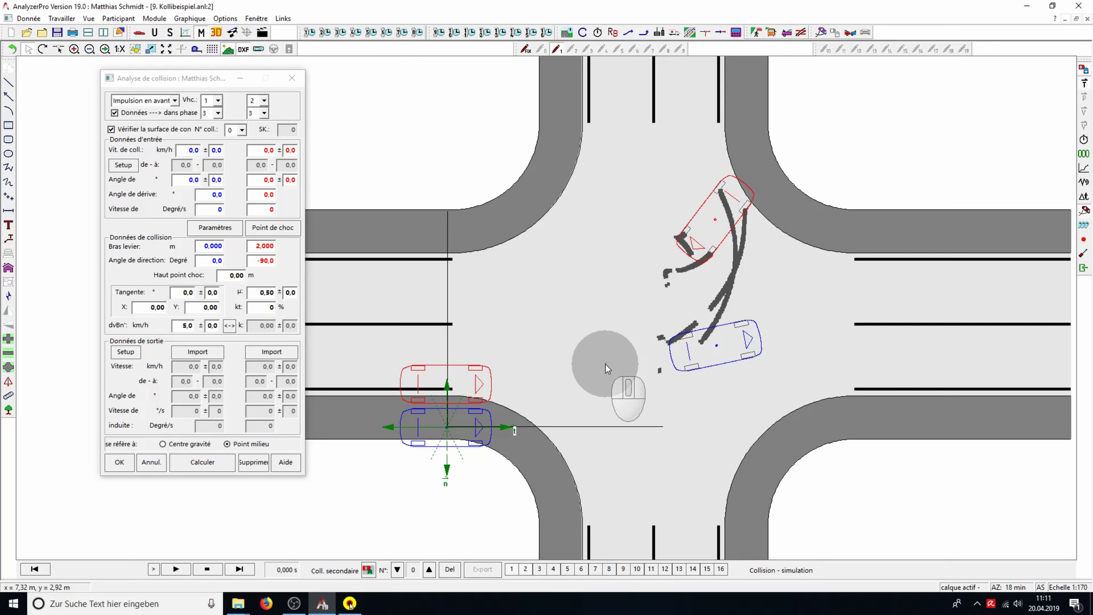
# Place the red vehicle at 89.5° on the start of the skid marks, and the blue vehicle at 0° in contact with its rear side
pyautogui.moveTo(448, 383); pyautogui.dragTo(523, 233)
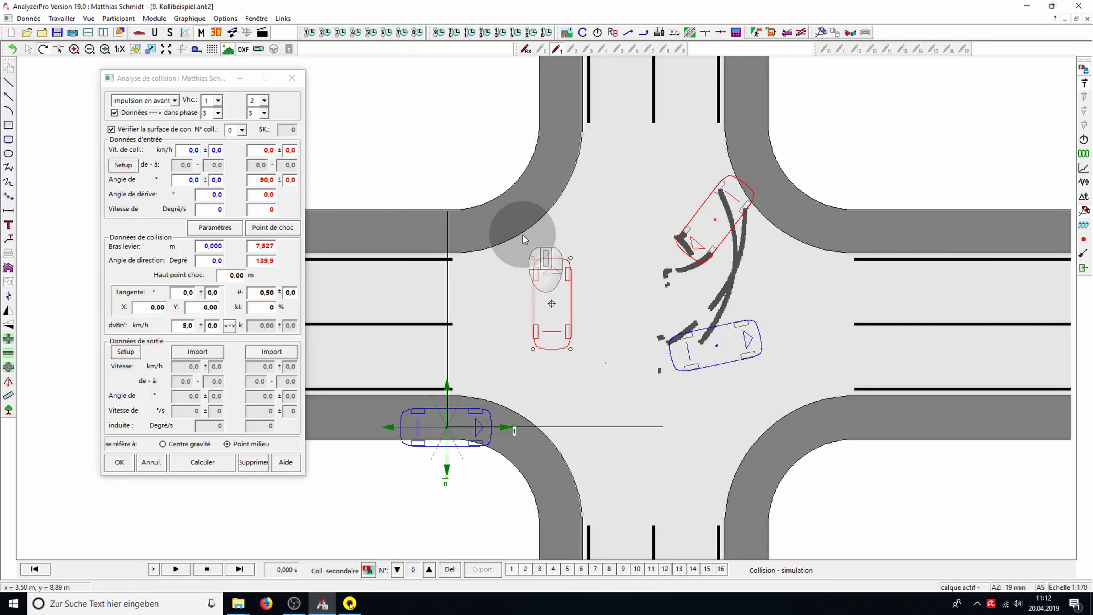
pyautogui.moveTo(561, 294); pyautogui.dragTo(686, 305)
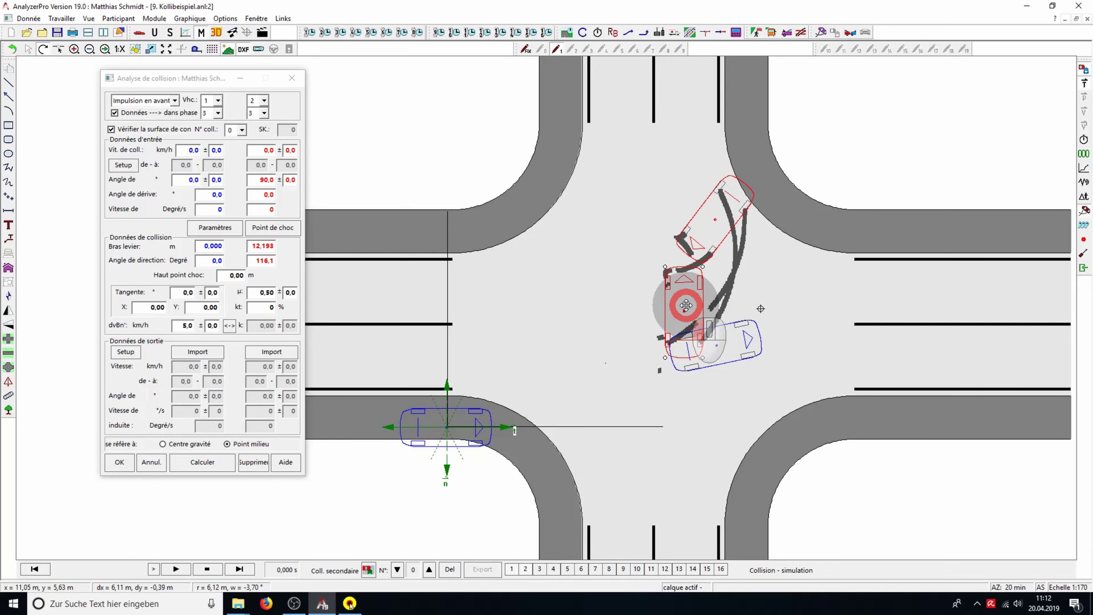
pyautogui.moveTo(686, 305); pyautogui.dragTo(687, 305)
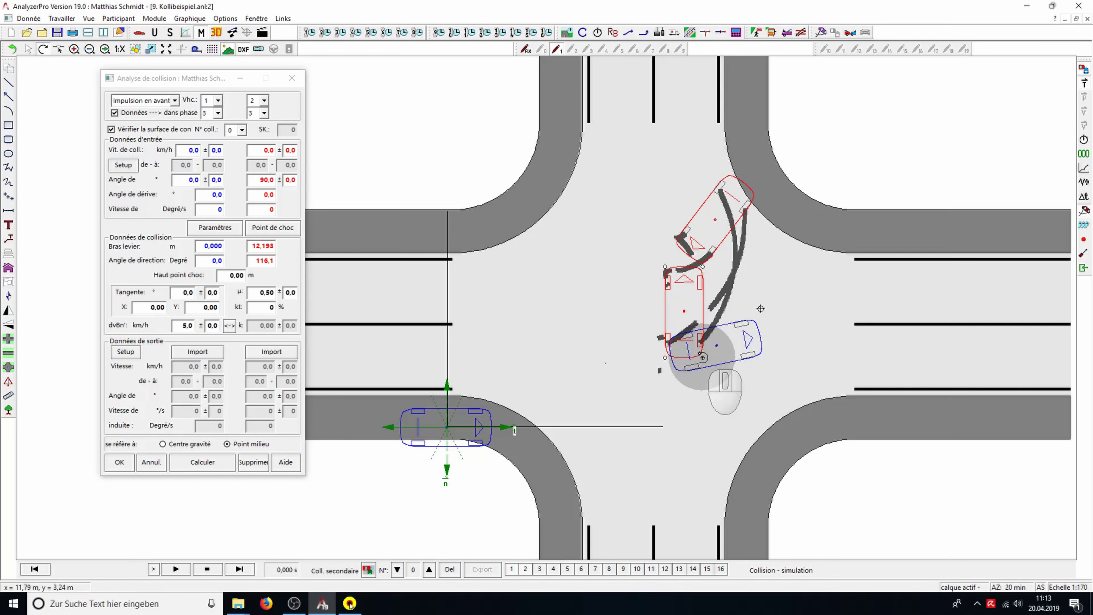
pyautogui.moveTo(704, 359)
pyautogui.mouseDown()
pyautogui.moveTo(731, 345)
pyautogui.moveTo(716, 345)
pyautogui.mouseUp()
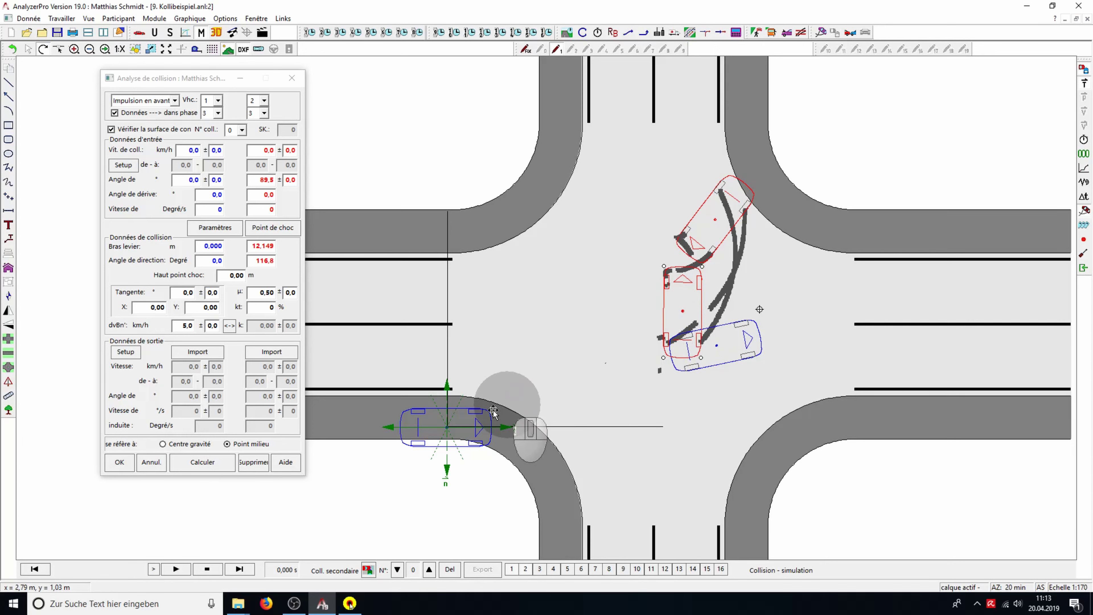
pyautogui.moveTo(446, 427)
pyautogui.mouseDown()
pyautogui.moveTo(491, 398)
pyautogui.moveTo(591, 379)
pyautogui.moveTo(650, 338)
pyautogui.mouseUp()
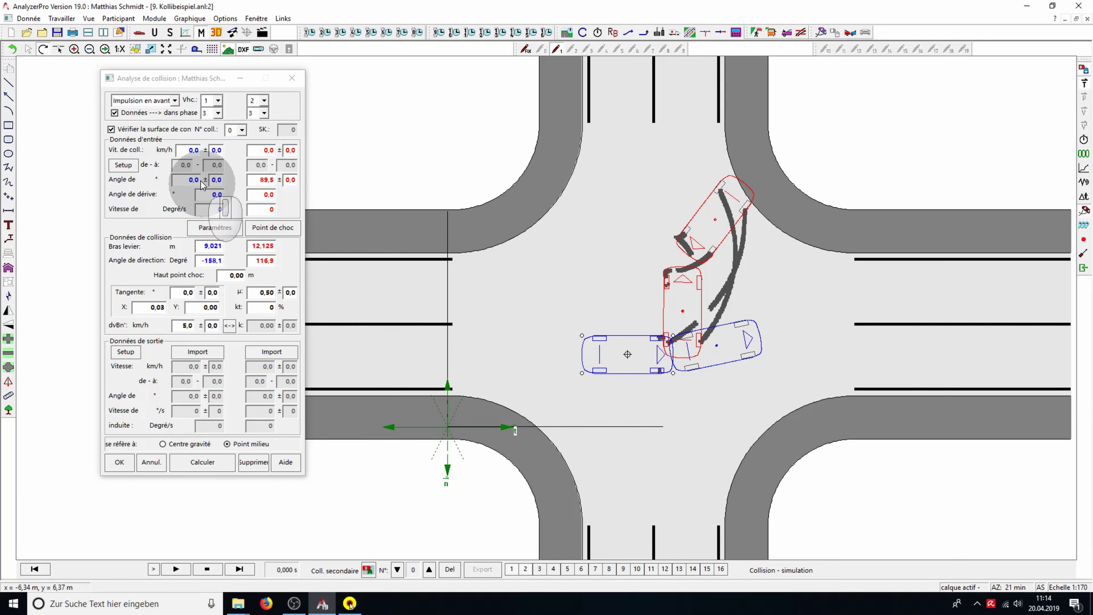
# Set the collision speeds to 35 km/h for vehicle 1 and 30 km/h for vehicle 2, and calculate the impact point
pyautogui.click(189, 152)
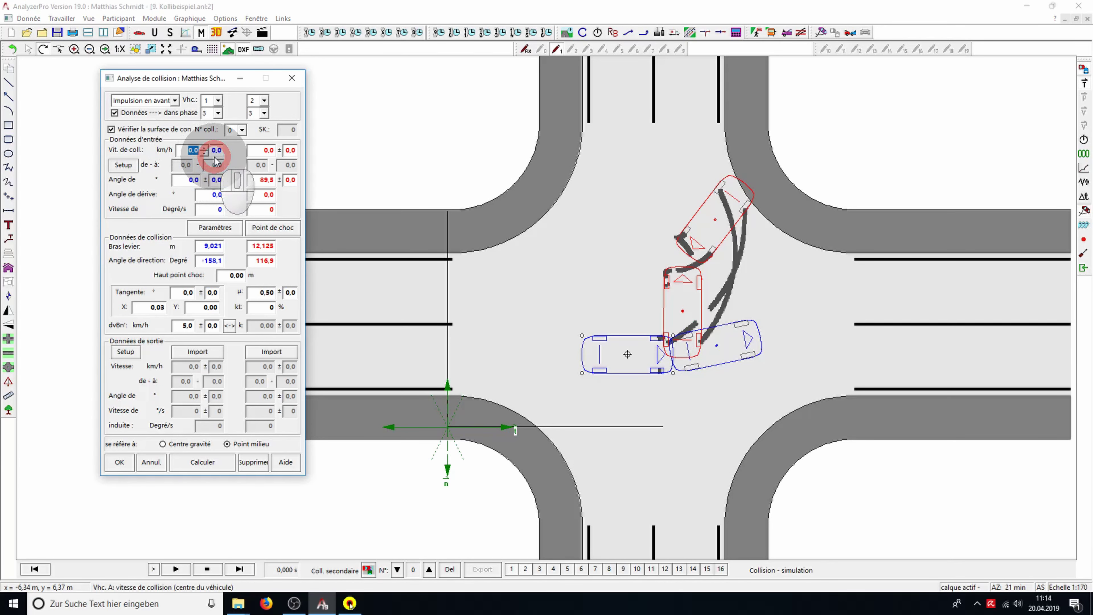
pyautogui.write('35')
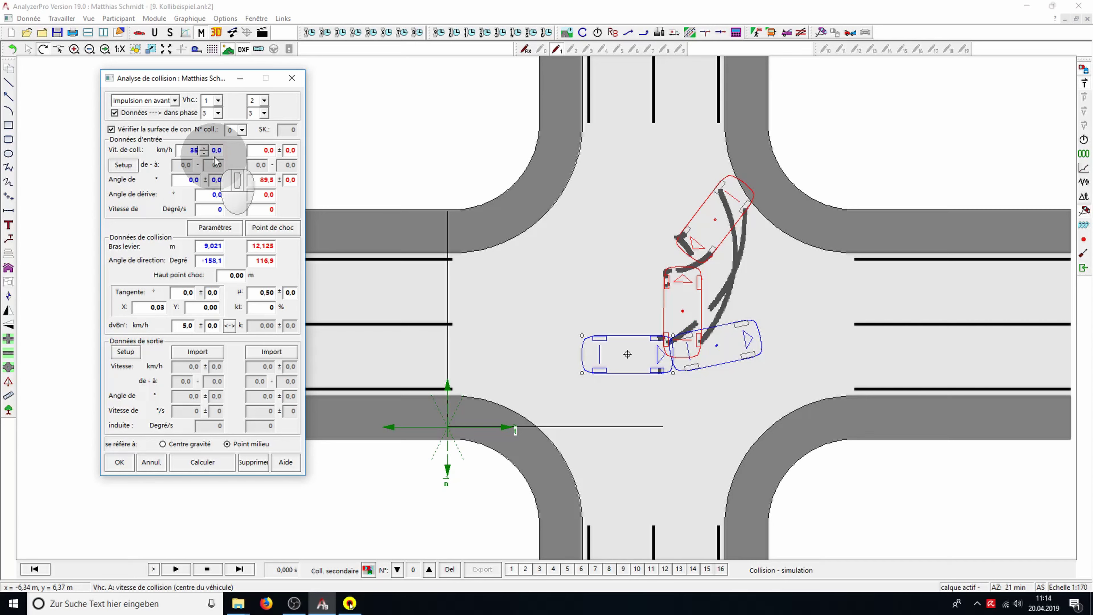
pyautogui.moveTo(246, 150); pyautogui.dragTo(292, 154)
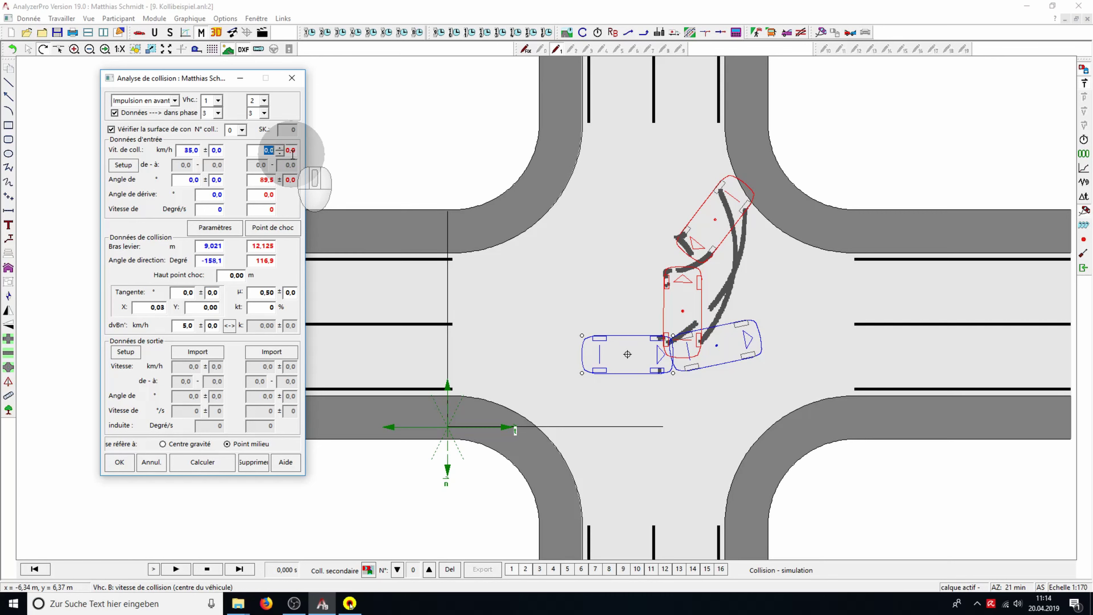
pyautogui.write('30')
pyautogui.click(286, 236)
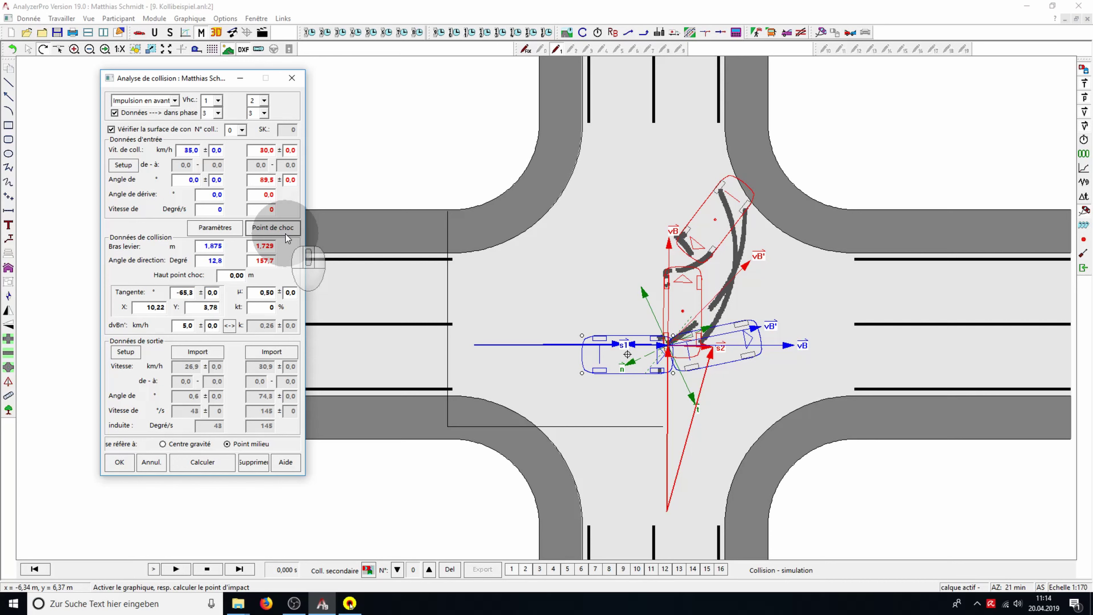
# Play the post-collision simulation, stop it and return both vehicles to the start position
pyautogui.click(176, 570)
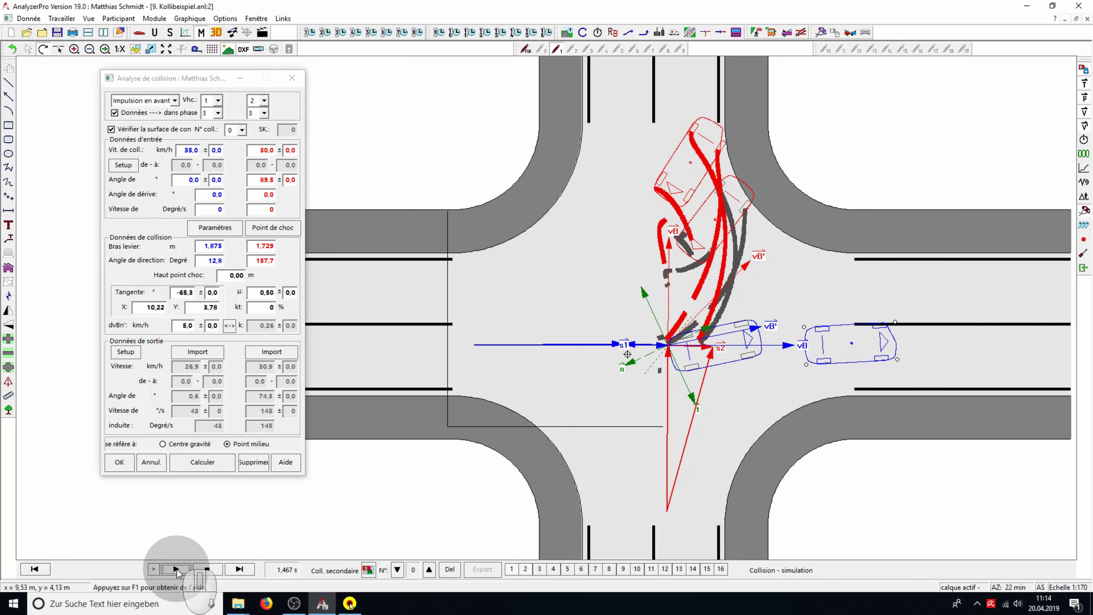
pyautogui.click(207, 569)
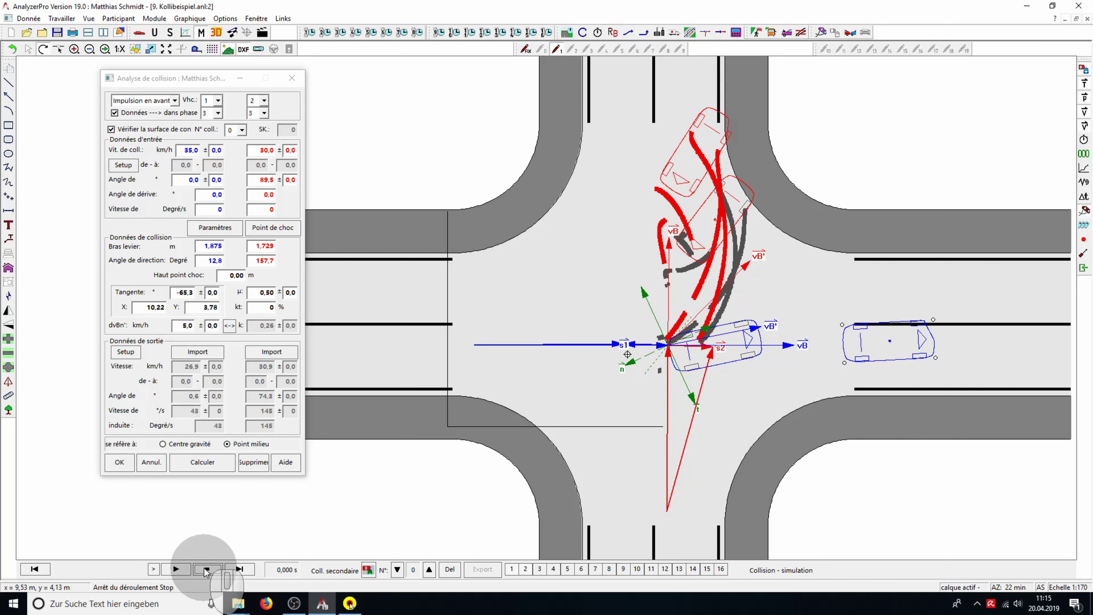
pyautogui.click(41, 568)
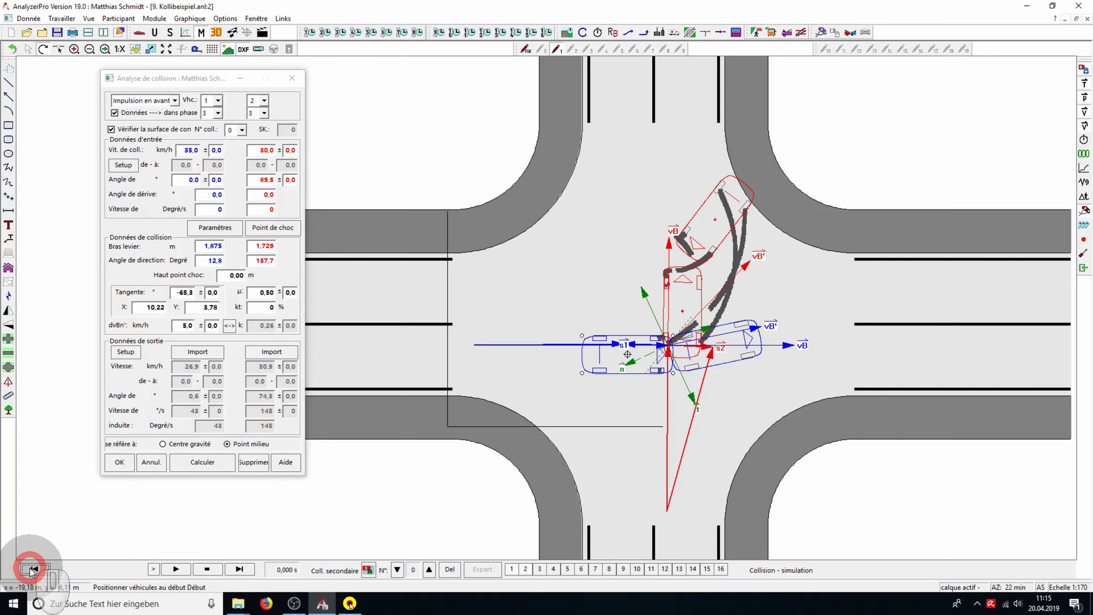
# Set the first braking pedal position of vehicle 1 to 90 % in the simulation data
pyautogui.click(177, 33)
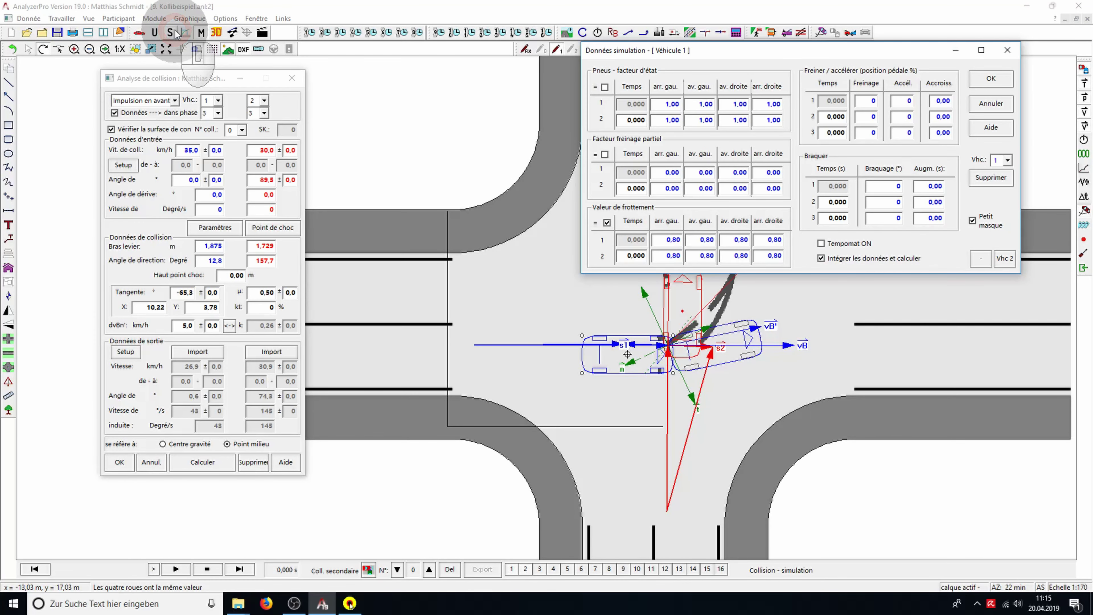
pyautogui.click(726, 58)
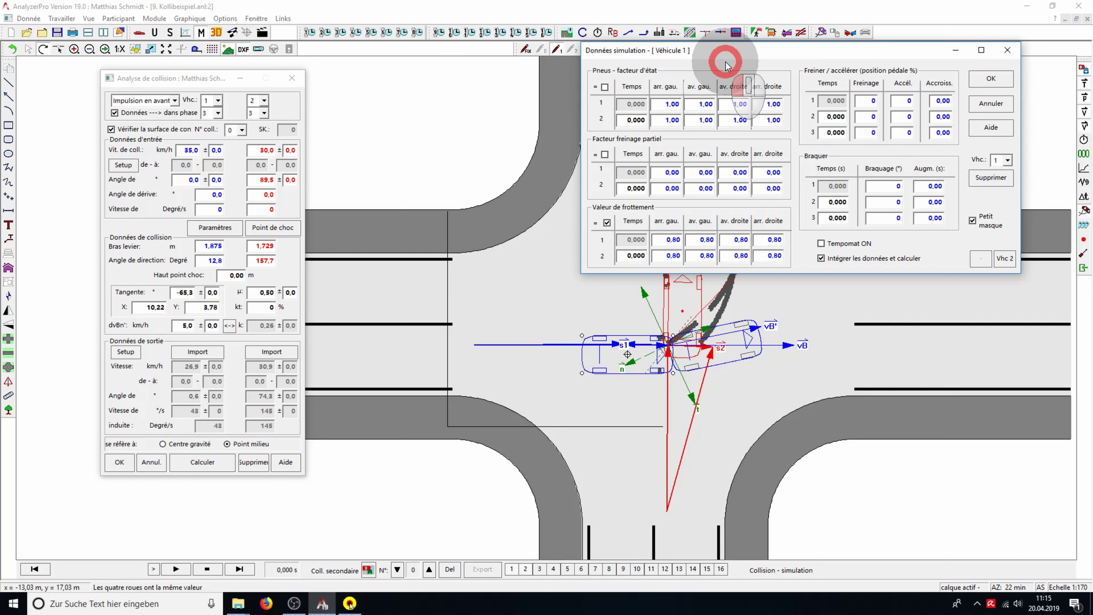
pyautogui.moveTo(728, 57); pyautogui.dragTo(727, 79)
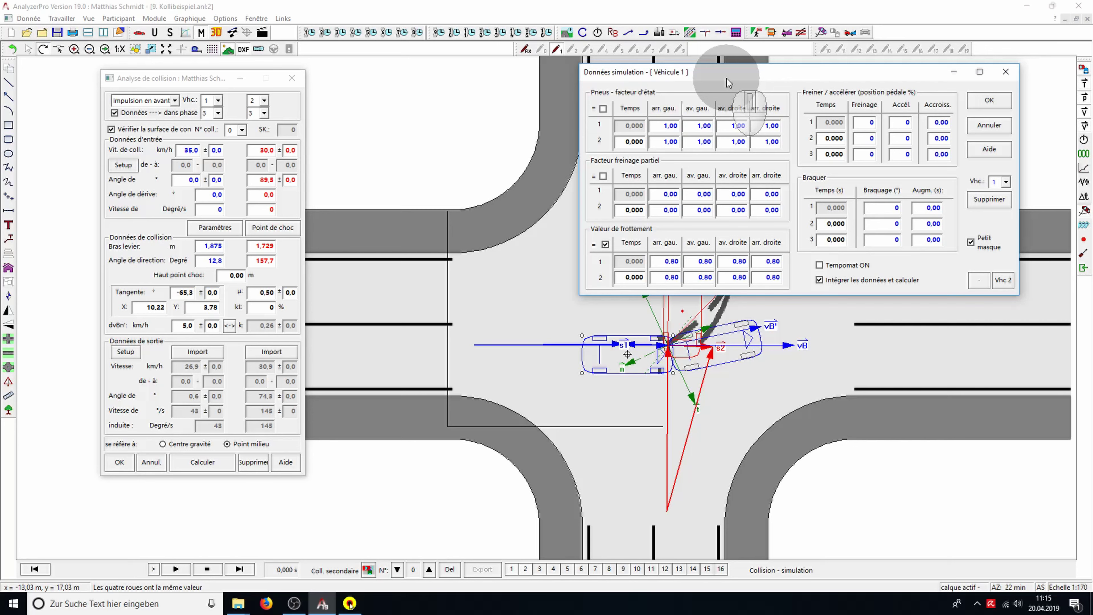
pyautogui.click(859, 123)
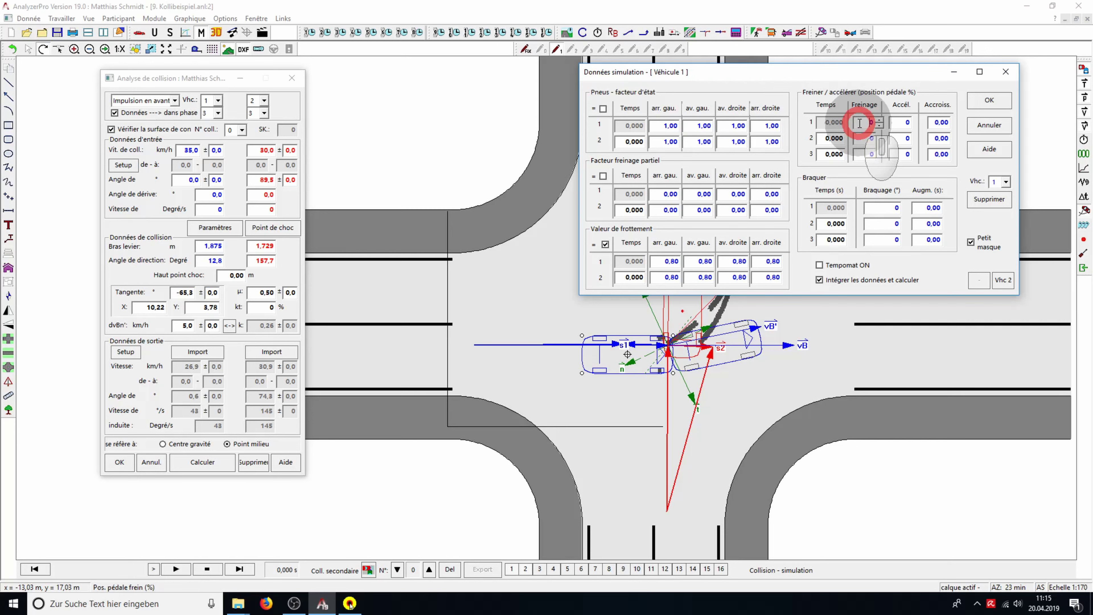
pyautogui.write('9')
# Set the first braking pedal position of vehicle 2 to 60 % and apply the simulation data
pyautogui.click(1003, 280)
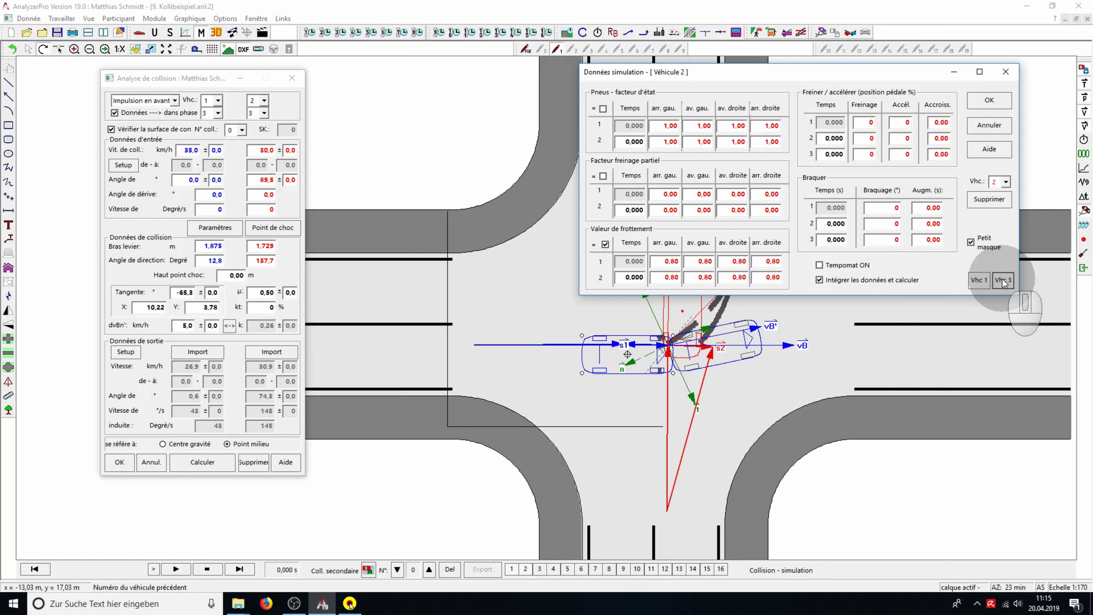
pyautogui.click(868, 122)
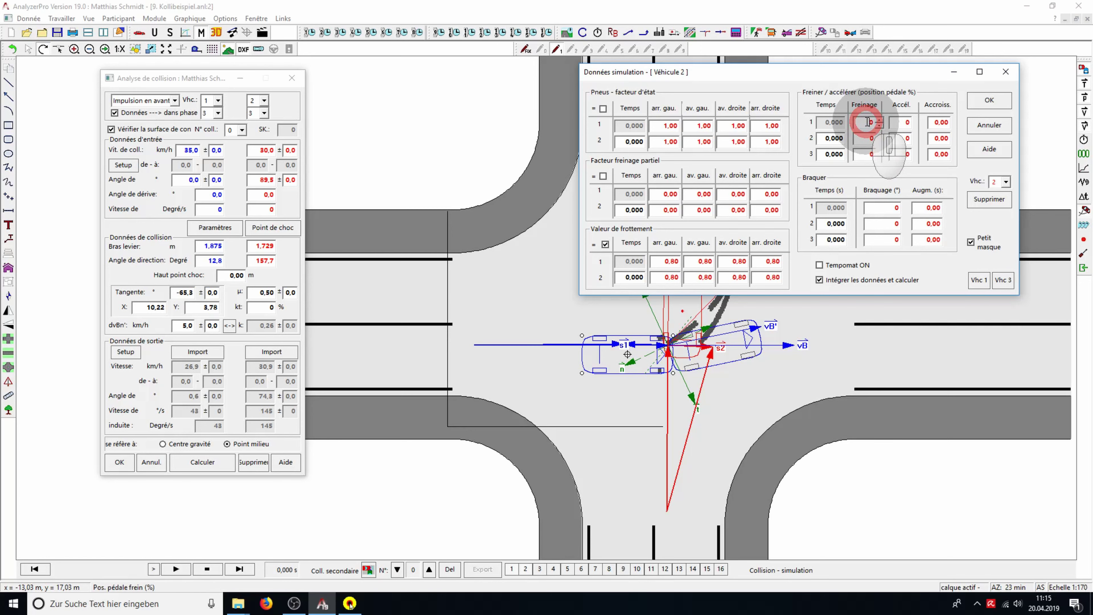
pyautogui.write('6')
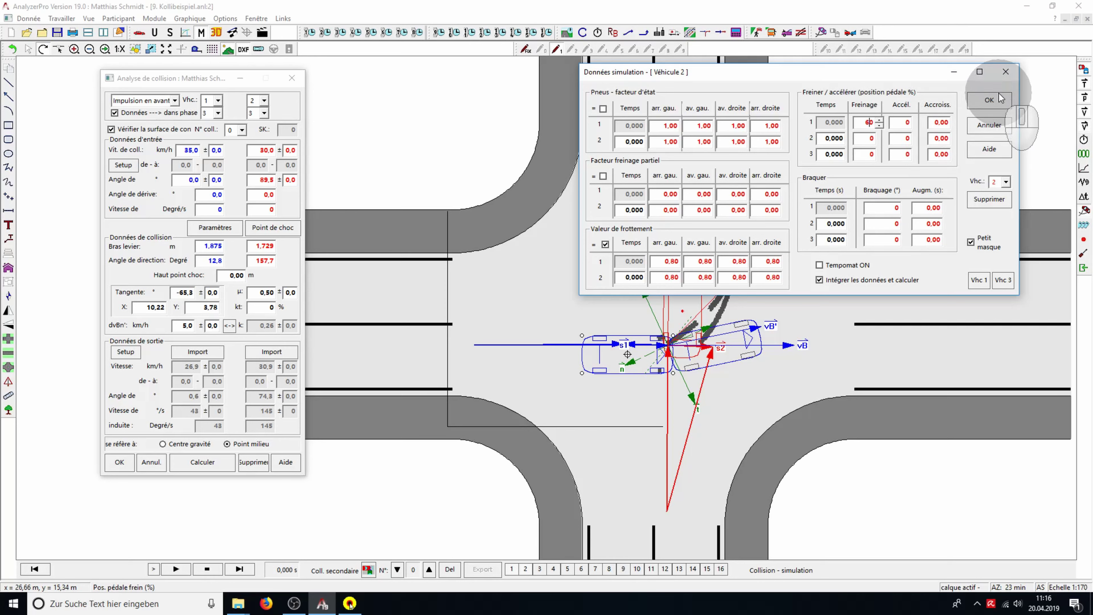
pyautogui.click(989, 99)
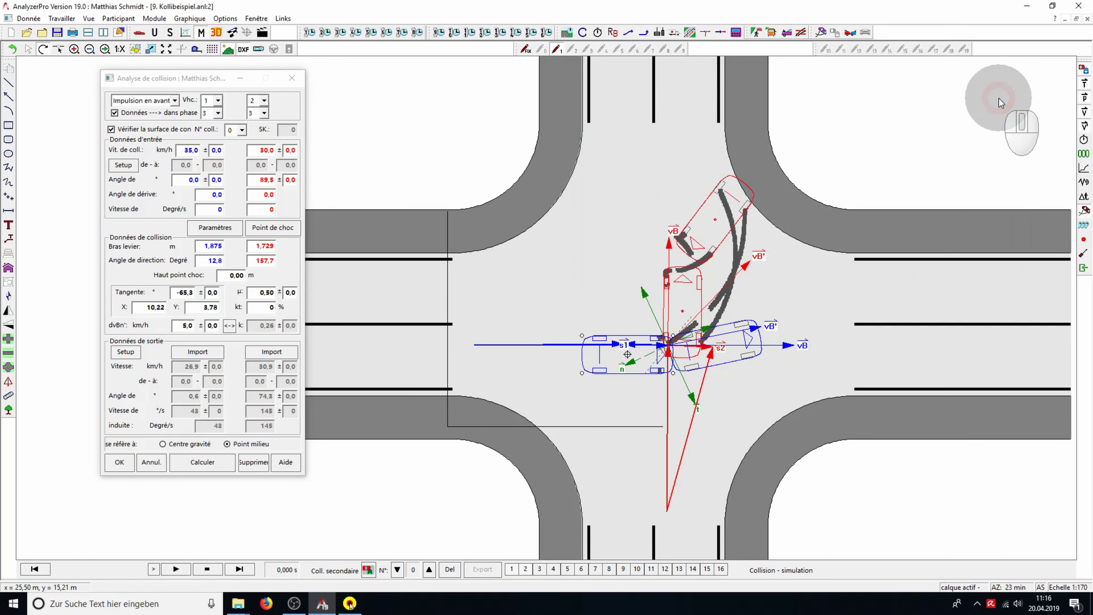
# Play the simulation with braking, and display both vehicles' calculated end positions and tyre marks from the start position
pyautogui.click(184, 573)
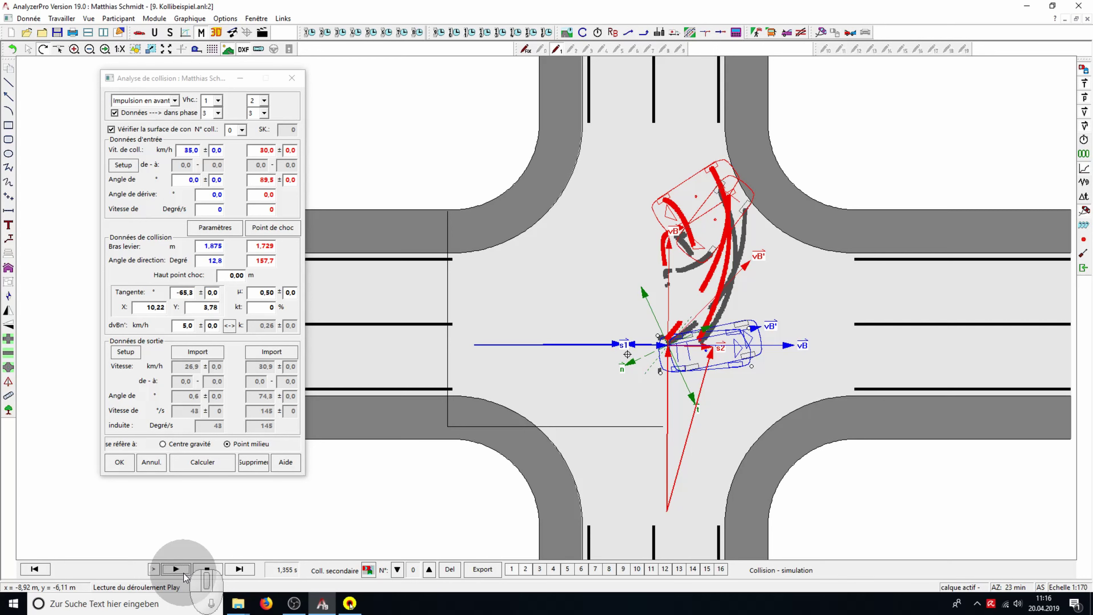
pyautogui.click(37, 570)
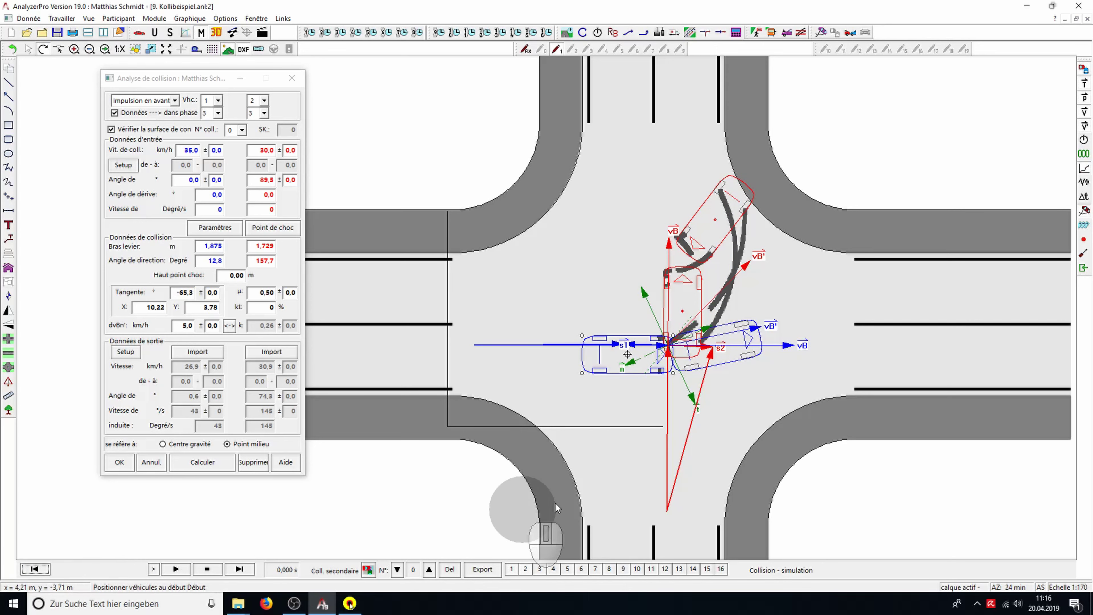
pyautogui.click(1088, 200)
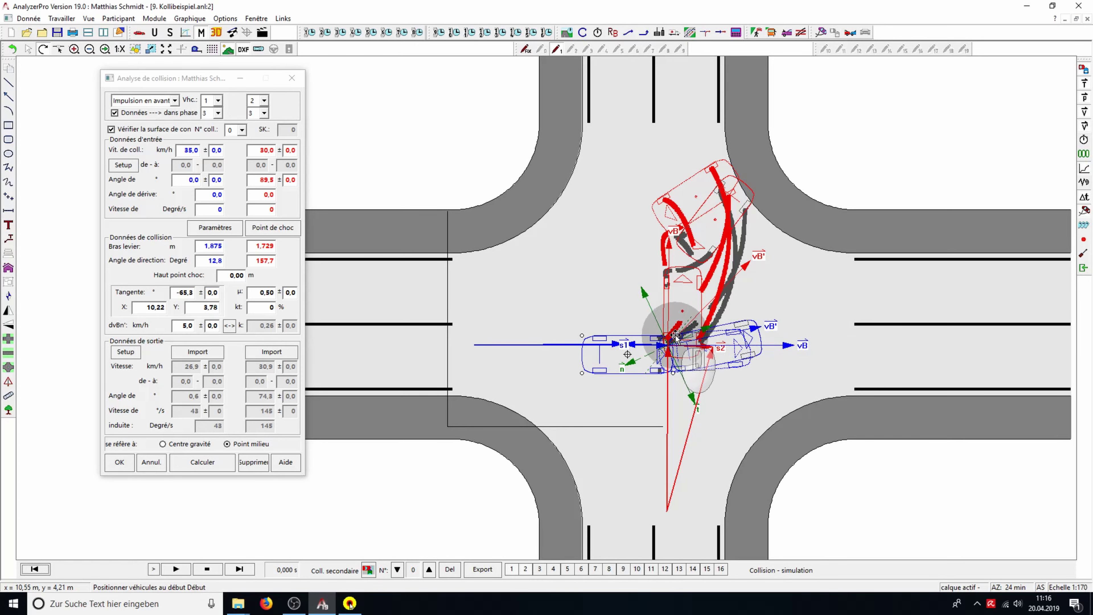
pyautogui.scroll(1, 675, 318)
pyautogui.scroll(2, 675, 319)
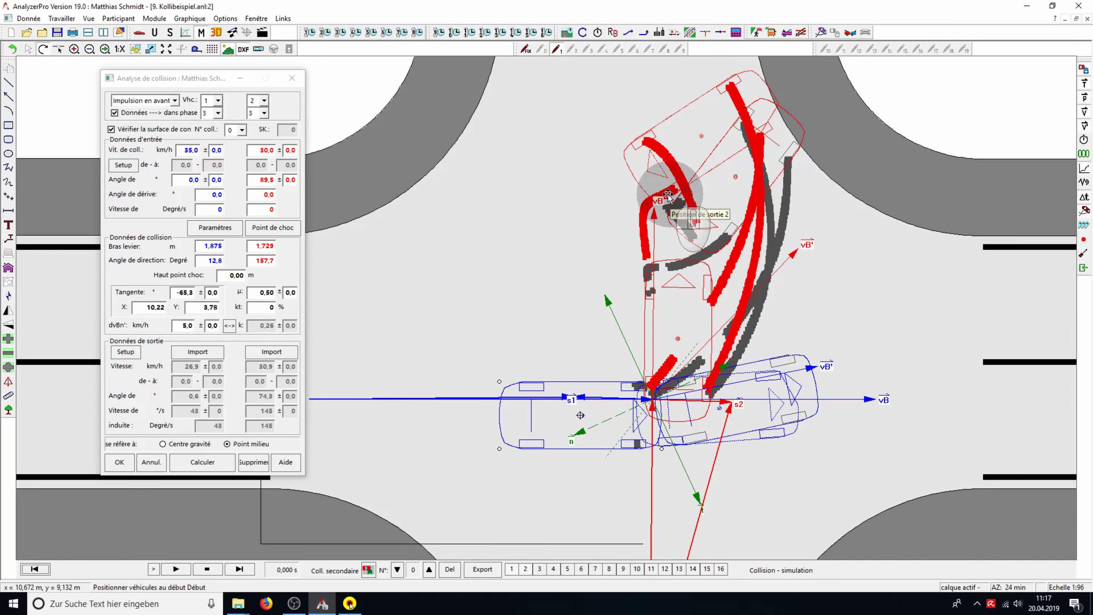
# Raise the collision speed of vehicle 1 to 40 km/h
pyautogui.click(184, 150)
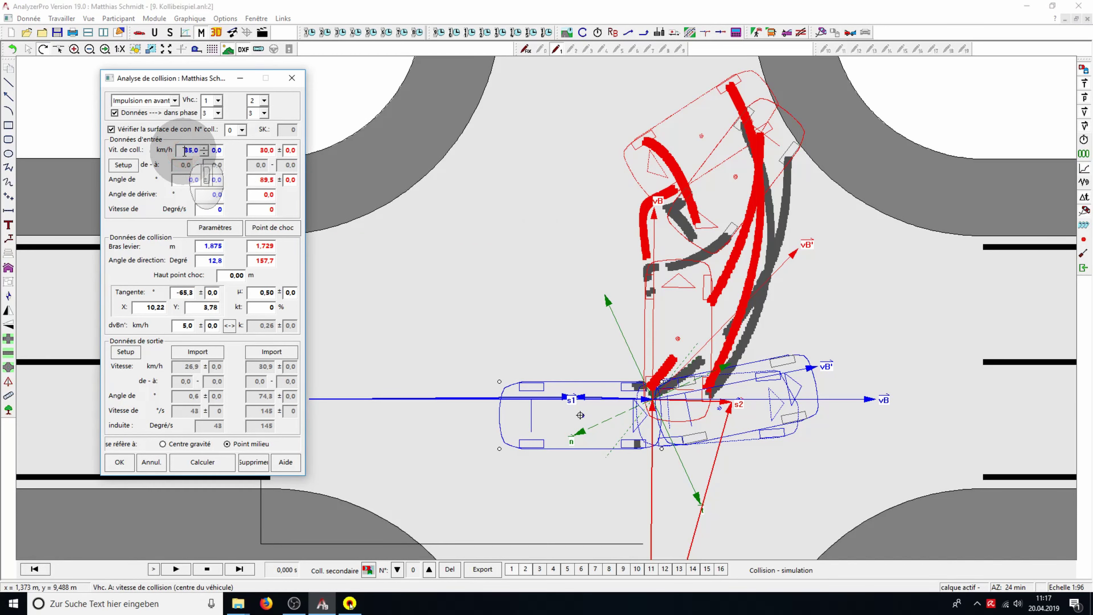
pyautogui.scroll(3, 184, 152)
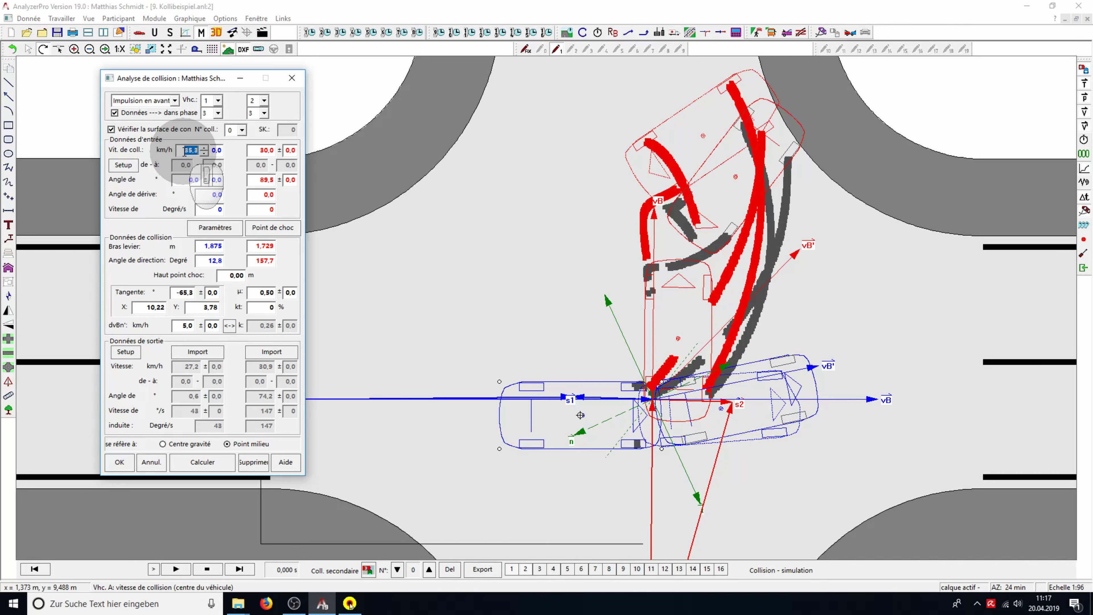
pyautogui.scroll(3, 184, 151)
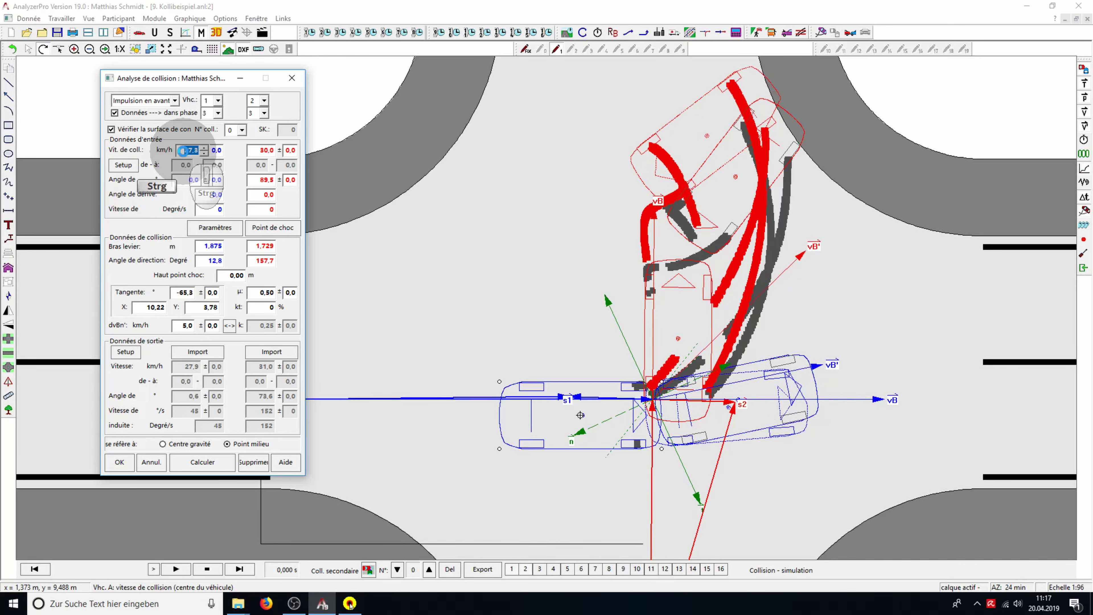
pyautogui.scroll(1, 185, 151)
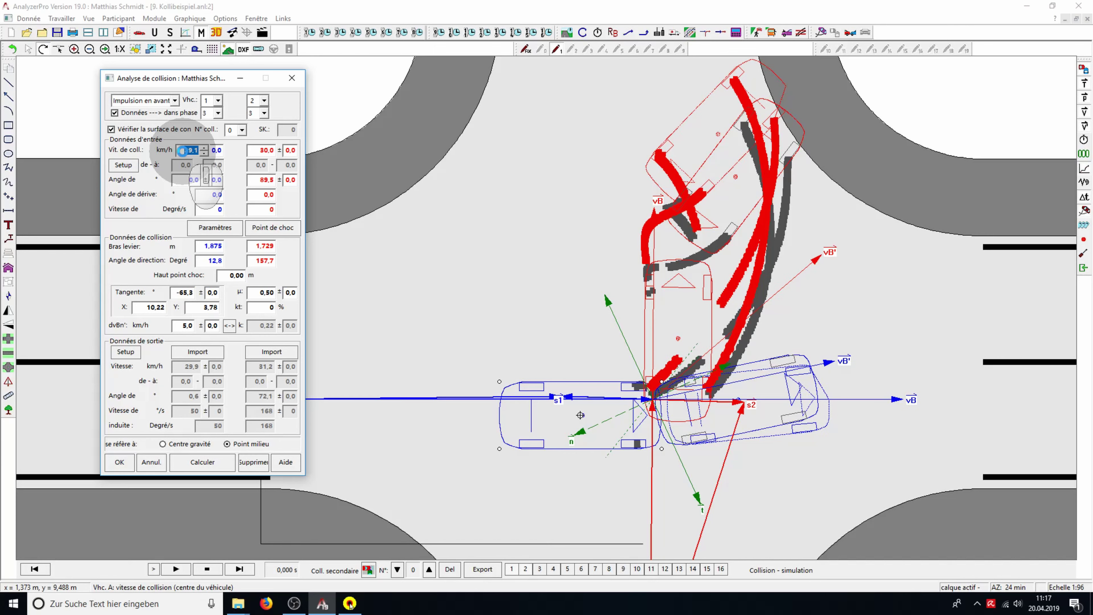
pyautogui.scroll(1, 185, 151)
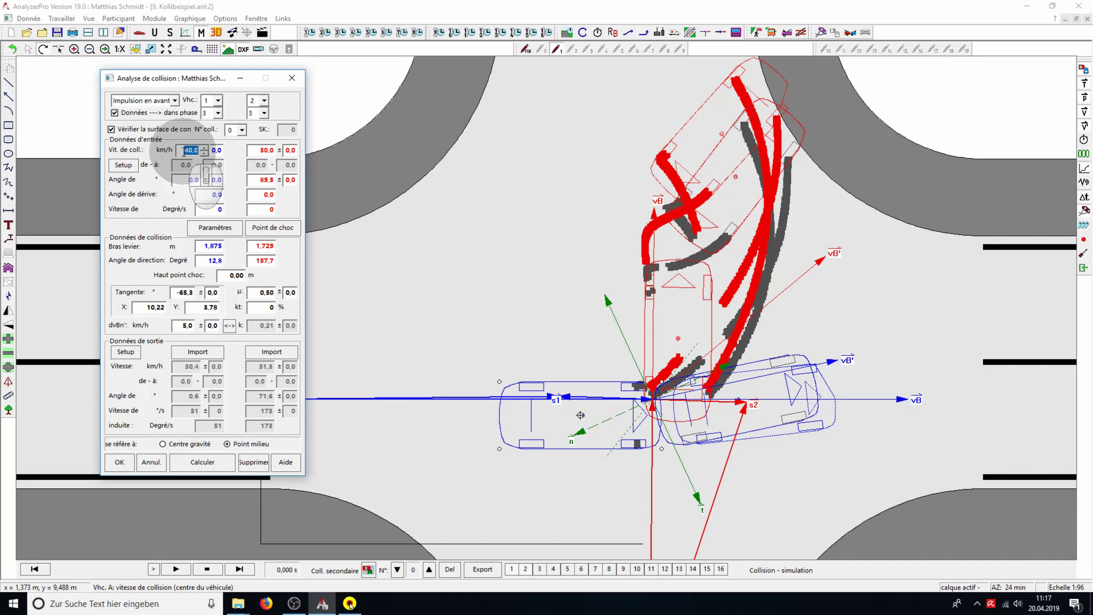
# Lower the collision speed of vehicle 2 to 27 km/h to bring its simulated marks closer to the real skid marks
pyautogui.click(289, 152)
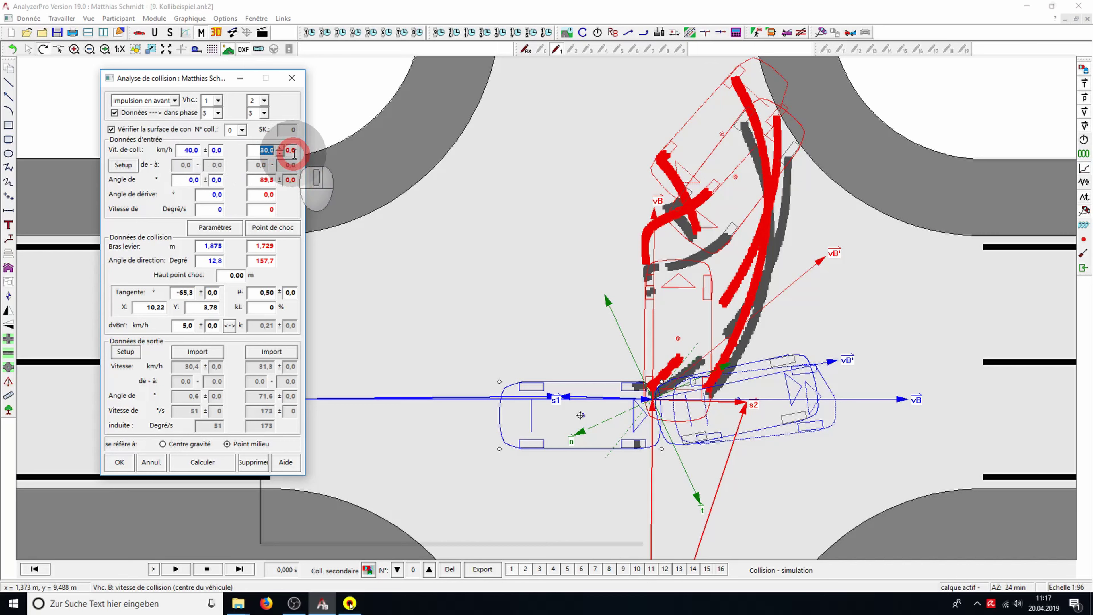
pyautogui.scroll(-1, 294, 154)
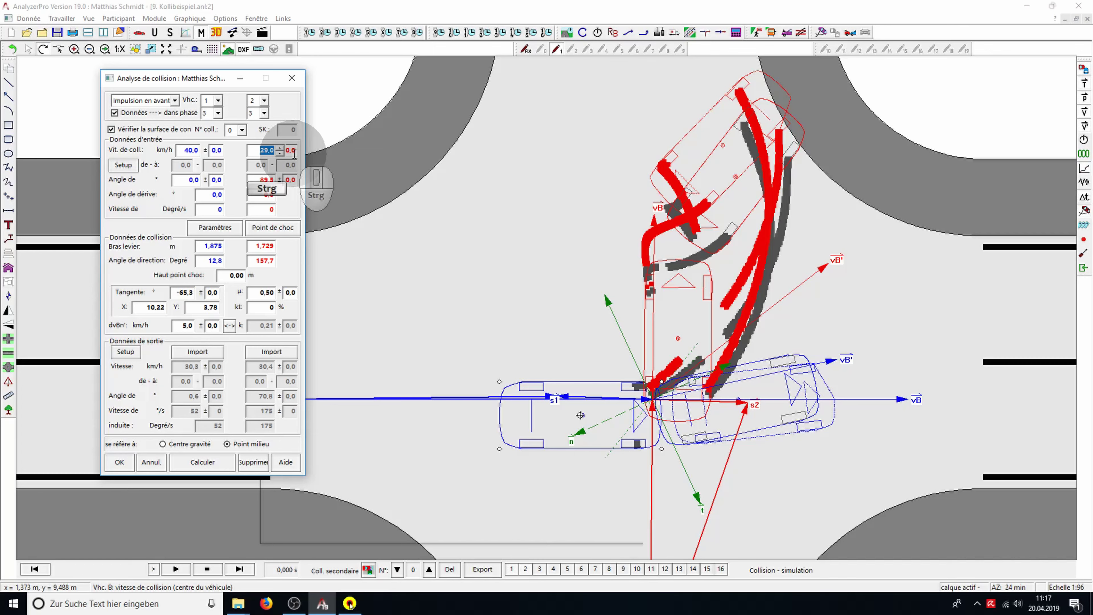
pyautogui.scroll(-2, 294, 154)
pyautogui.scroll(1, 292, 153)
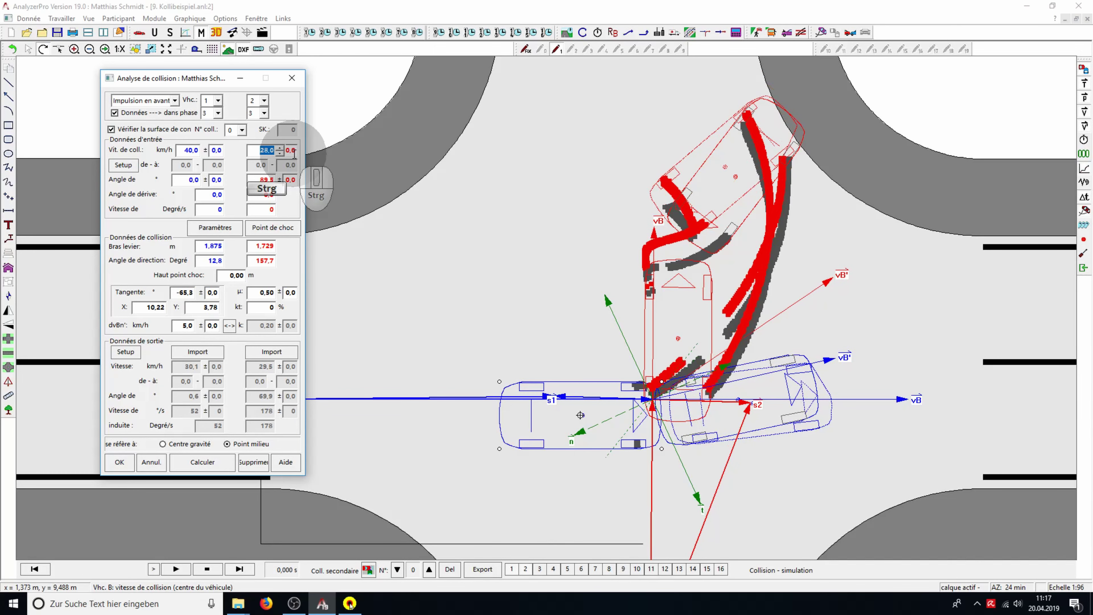
pyautogui.scroll(-1, 294, 153)
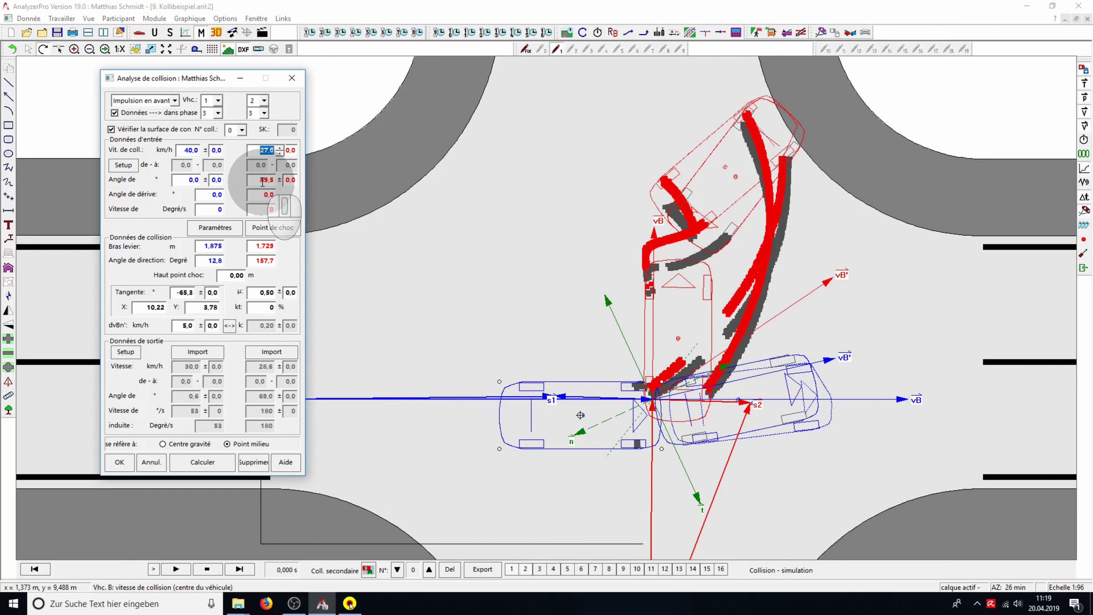
# Set the pre-collision heading angle of vehicle 2 to 91.2° to adjust its simulated tyre marks
pyautogui.click(278, 180)
pyautogui.scroll(17, 278, 180)
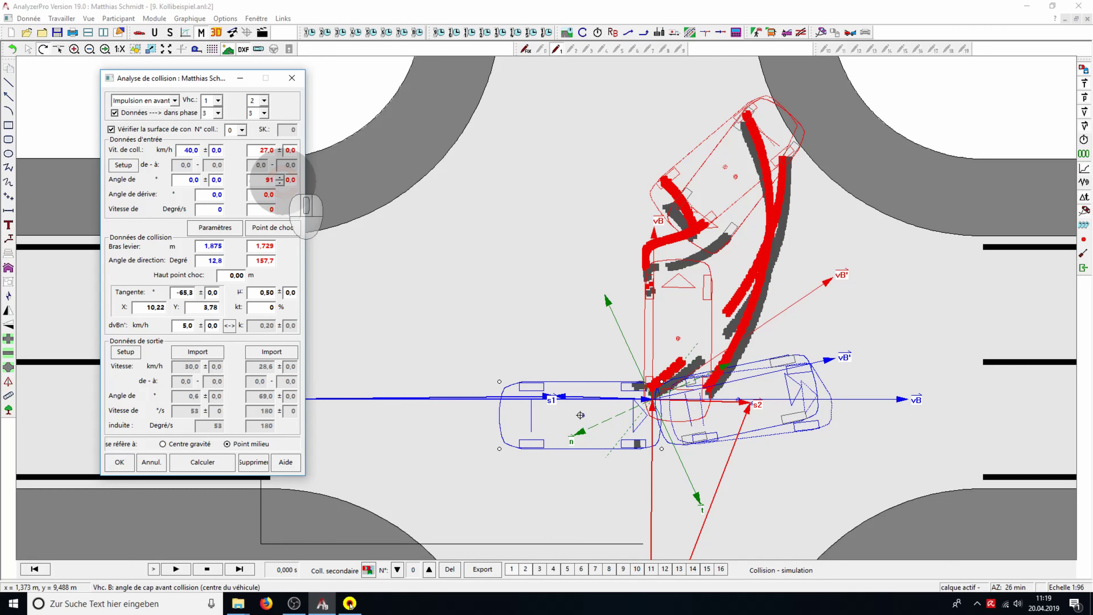
pyautogui.click(265, 194)
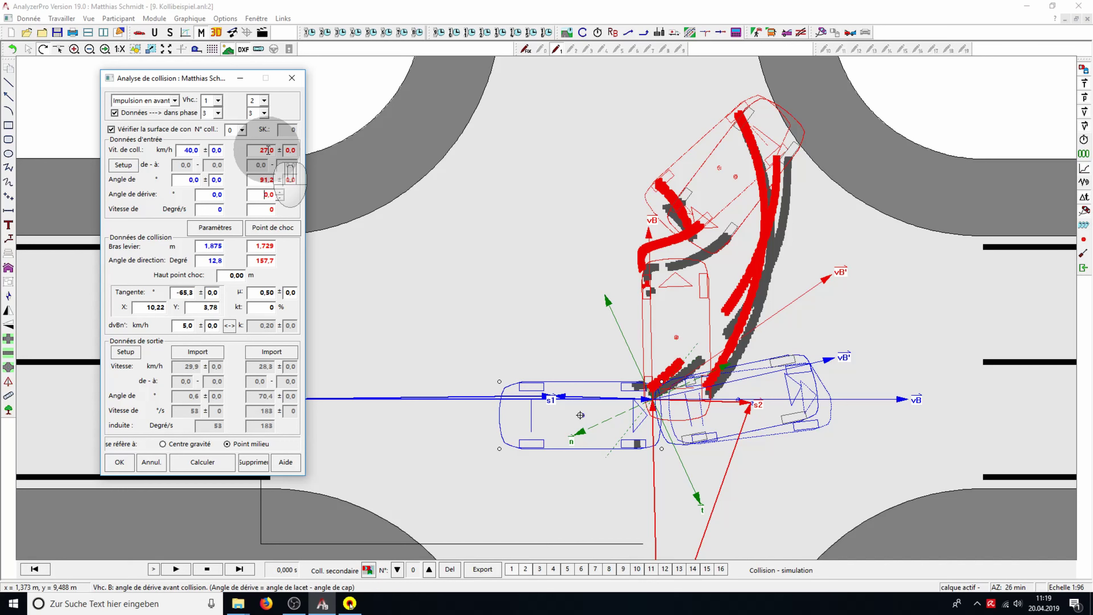
# Export the collision simulation, accepting the collision analysis, and play the resulting kinematic animation
pyautogui.click(486, 570)
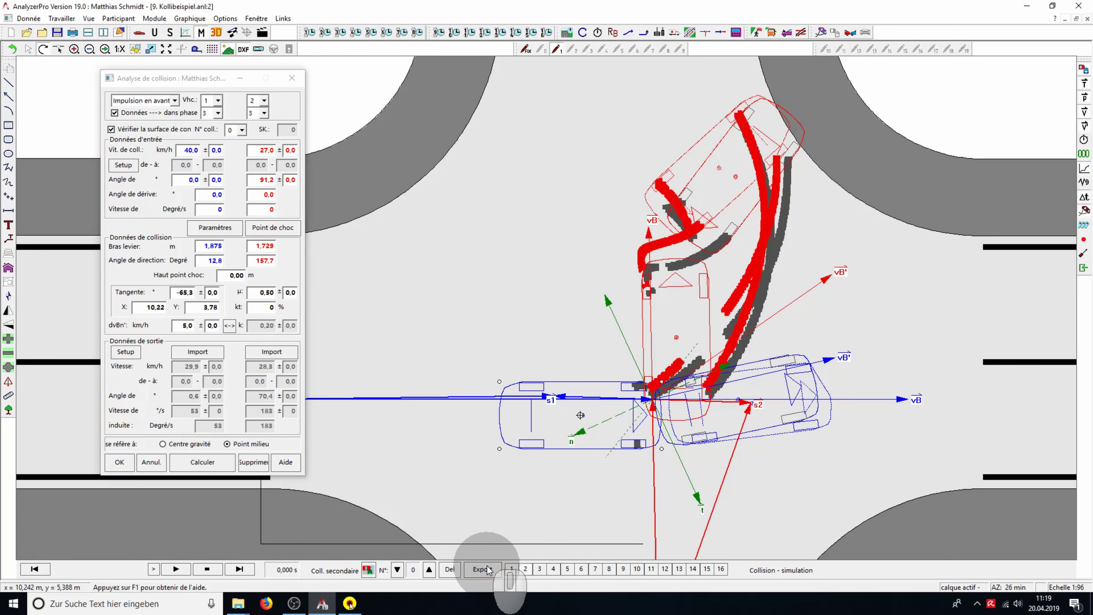
pyautogui.click(128, 464)
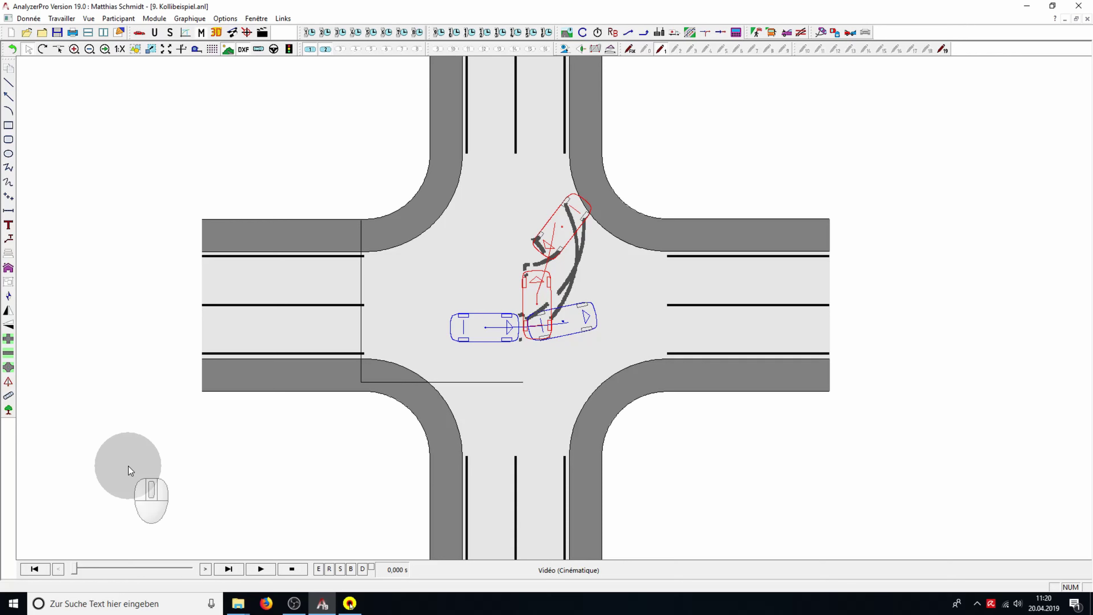
pyautogui.click(260, 569)
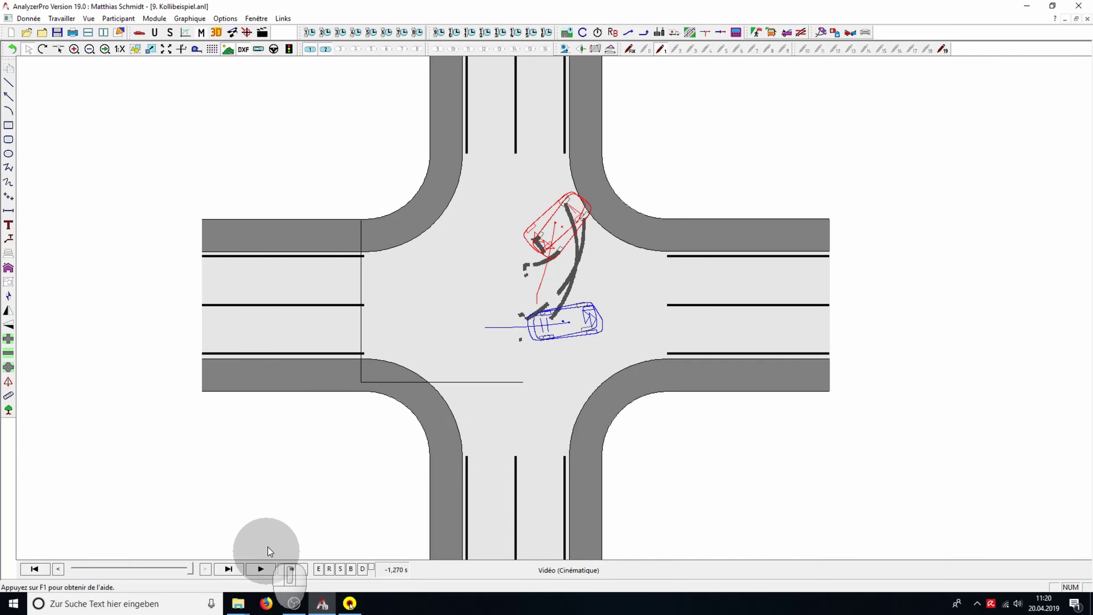
# Open the distance-time data of vehicles 2 and 1 and arrange both dialogs side by side without overlap
pyautogui.click(324, 33)
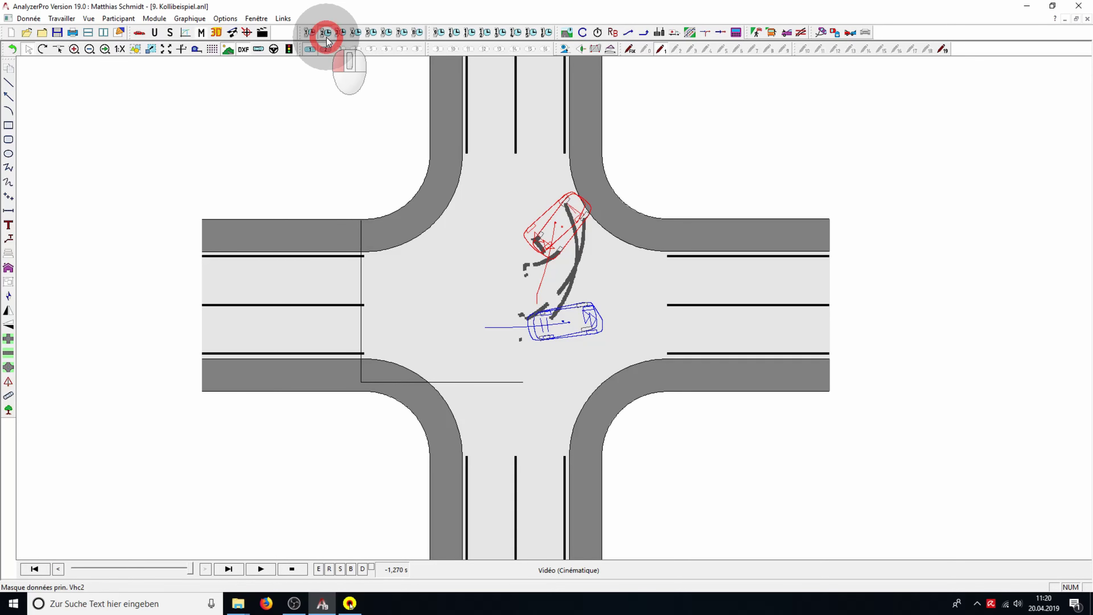
pyautogui.click(312, 34)
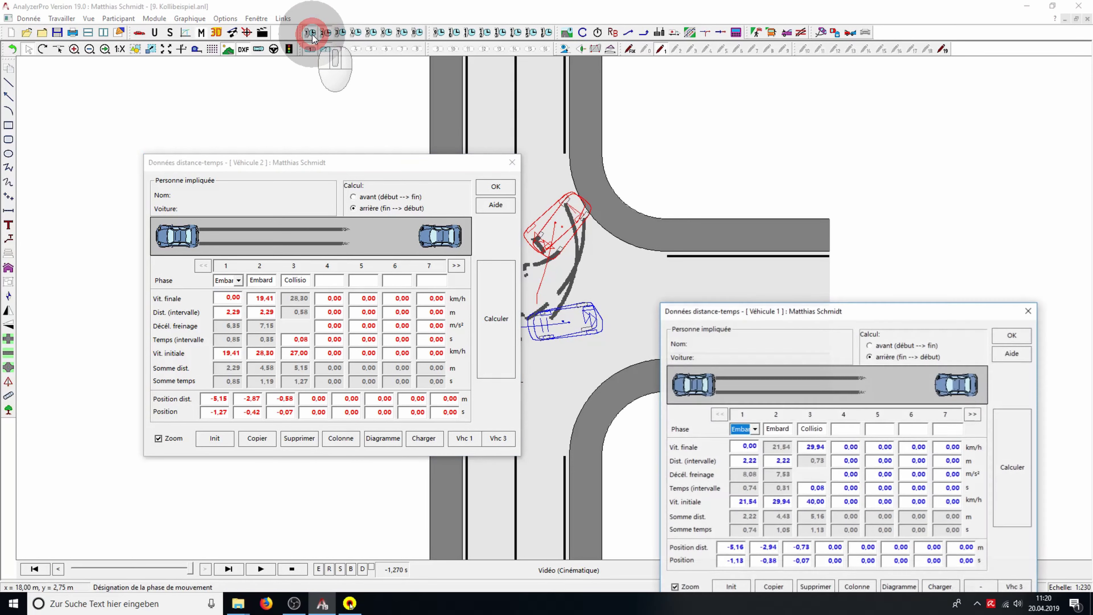
pyautogui.moveTo(812, 317); pyautogui.dragTo(802, 155)
pyautogui.moveTo(395, 165); pyautogui.dragTo(312, 149)
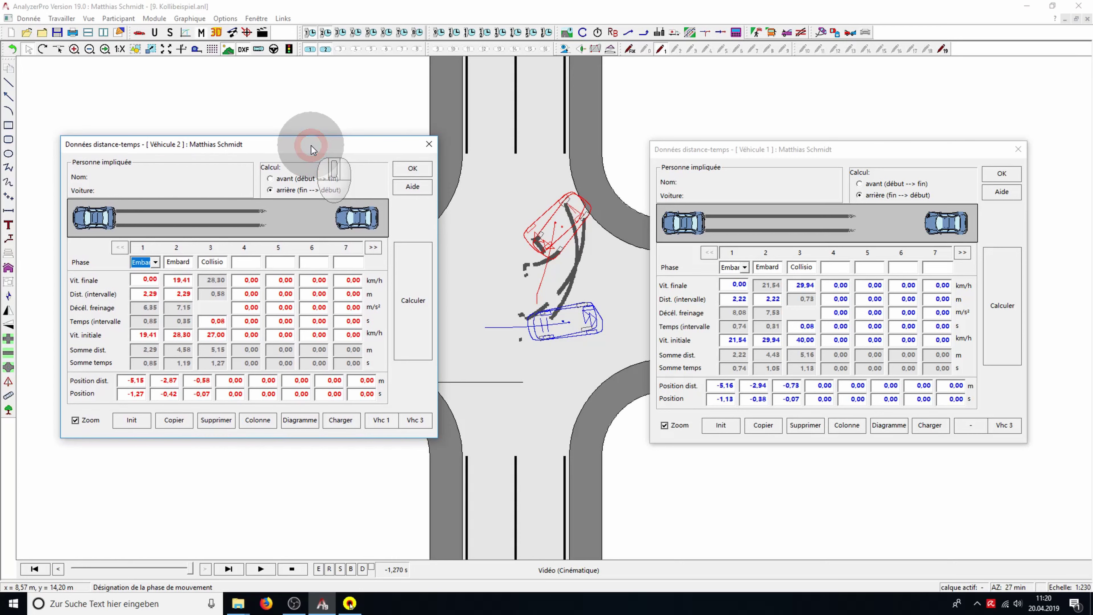